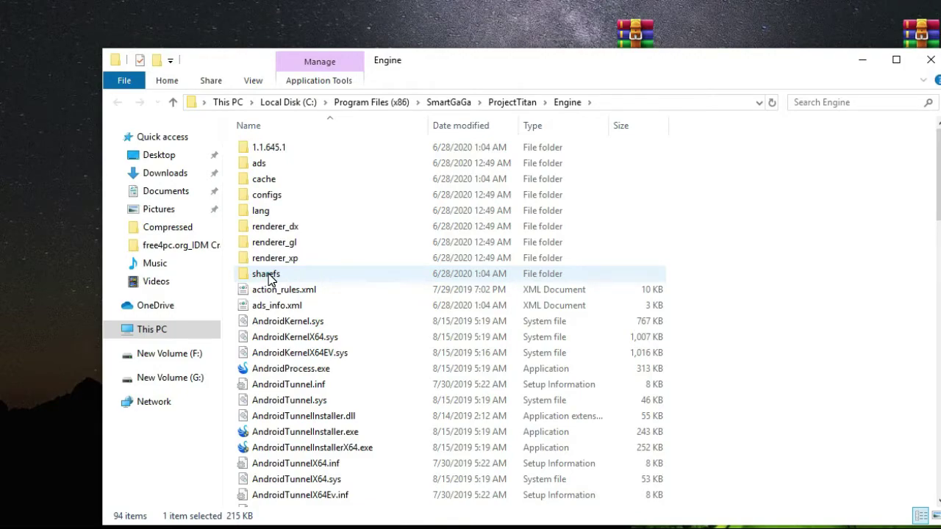
Move the com.tencent.ig folder from the desktop into SmartGaGa's Engine\sharefs folder, granting administrator permission
double_click(266, 275)
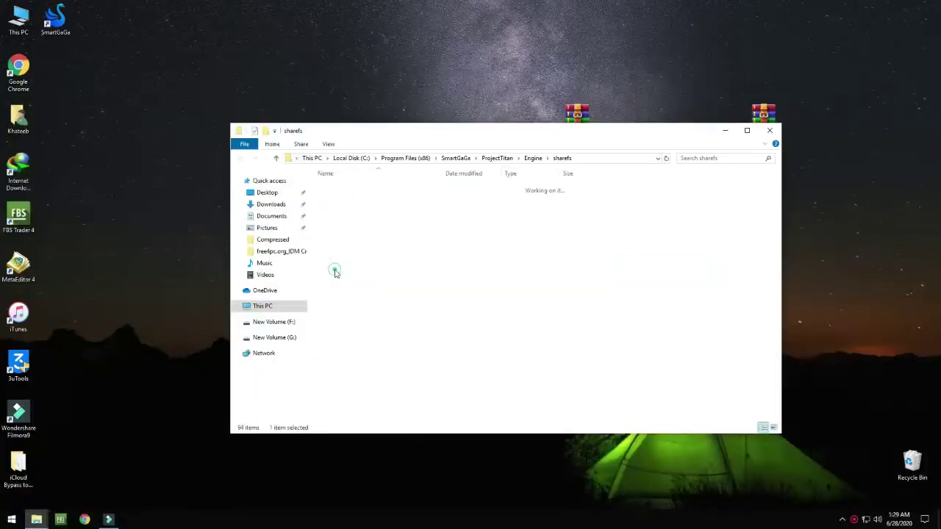
drag(605, 137, 667, 260)
drag(573, 217, 502, 395)
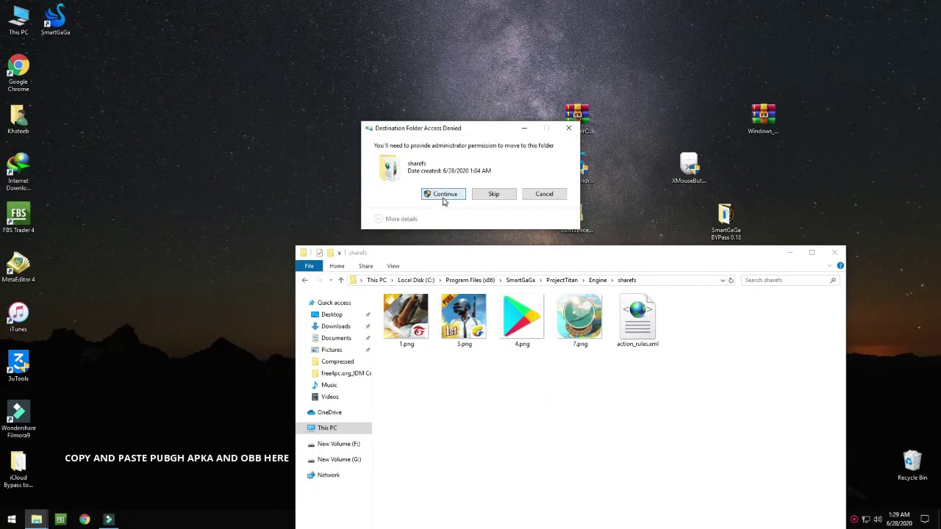
click(441, 195)
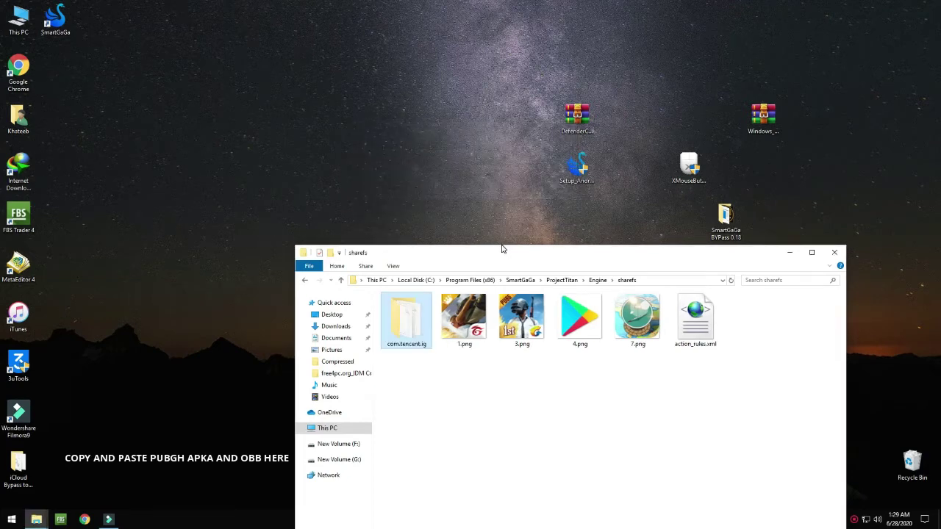
Examine the APK and OBB files inside the moved com.tencent.ig folder and close its window
double_click(407, 325)
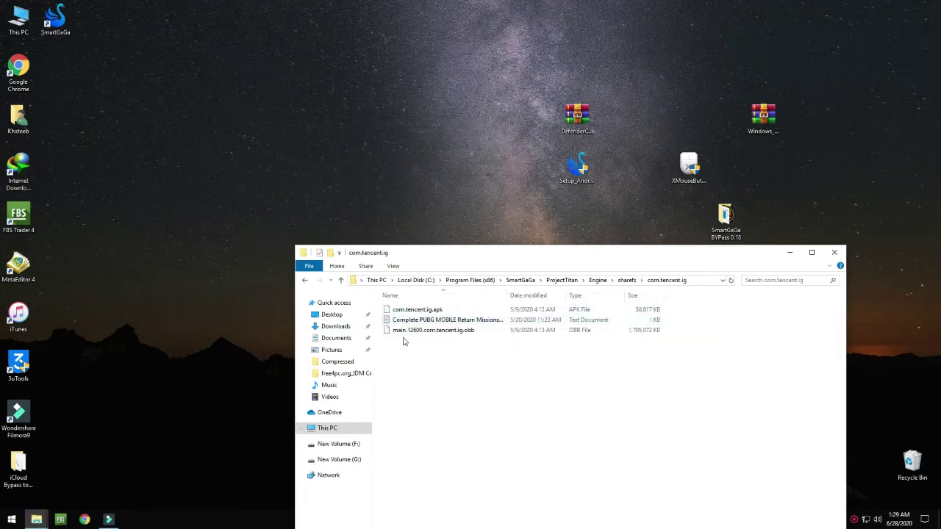
drag(409, 360, 422, 310)
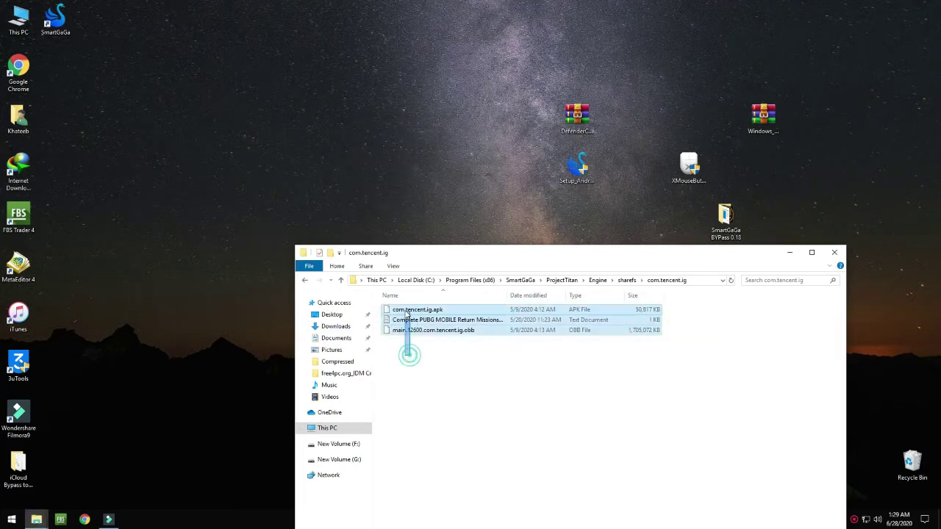
click(834, 252)
Launch SmartGaGa and download the latest ES File Explorer version, 4.2.2.7.3, from Uptodown
double_click(55, 18)
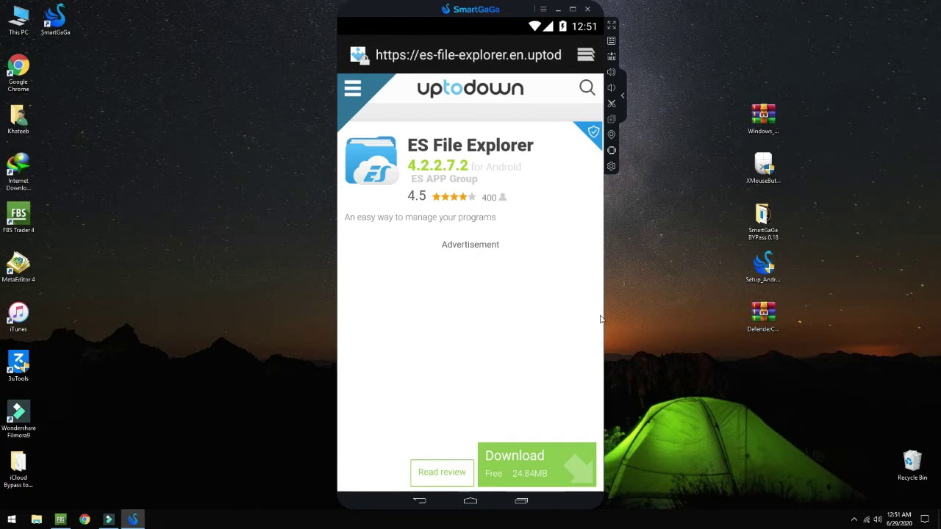
click(519, 453)
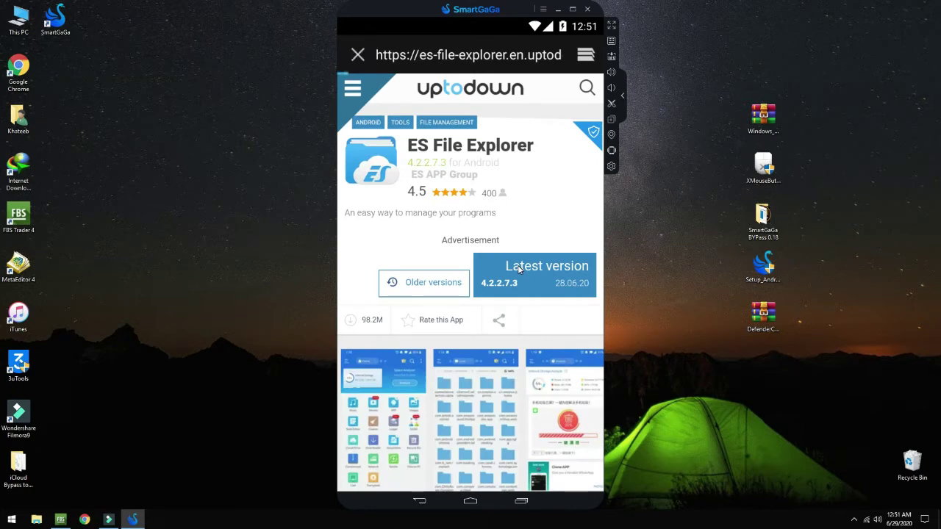
click(519, 269)
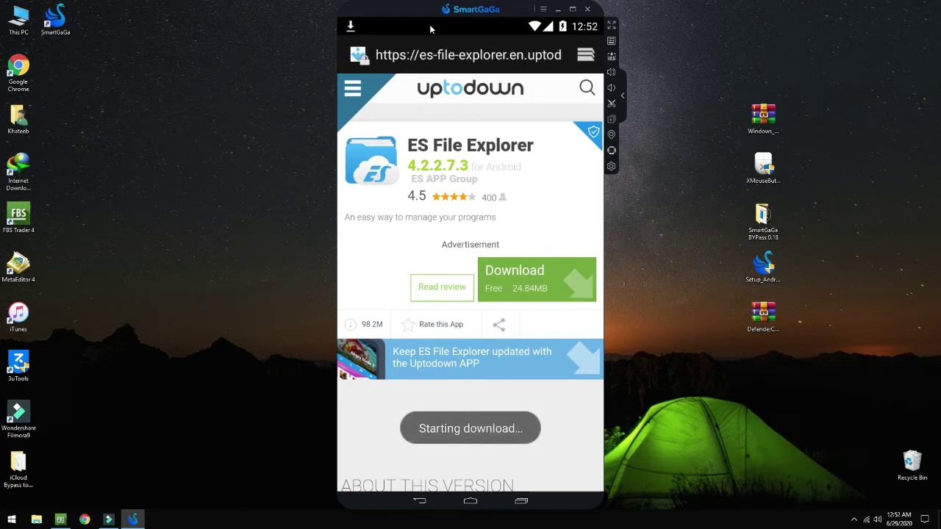
Install ES File Explorer from the downloaded es-file-explorer-4-2-2-7-3.apk
drag(432, 30, 462, 268)
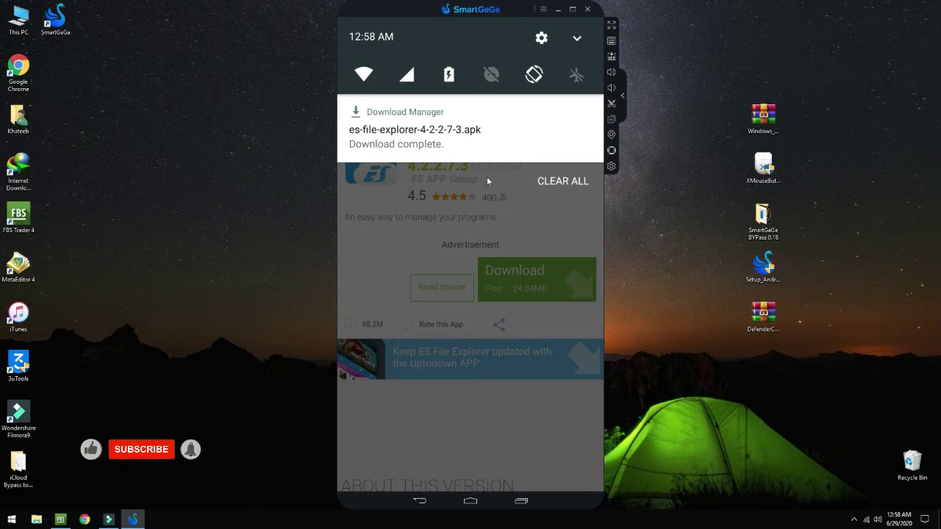
click(441, 129)
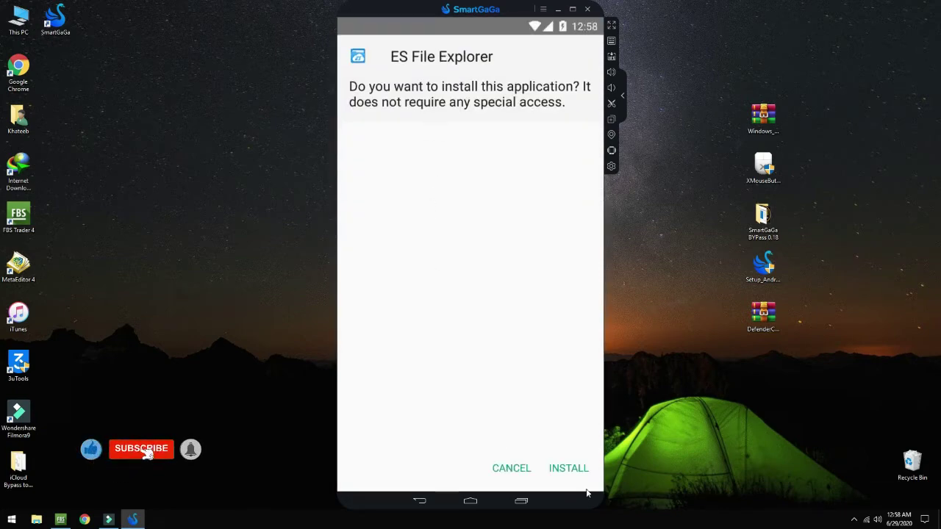
click(564, 467)
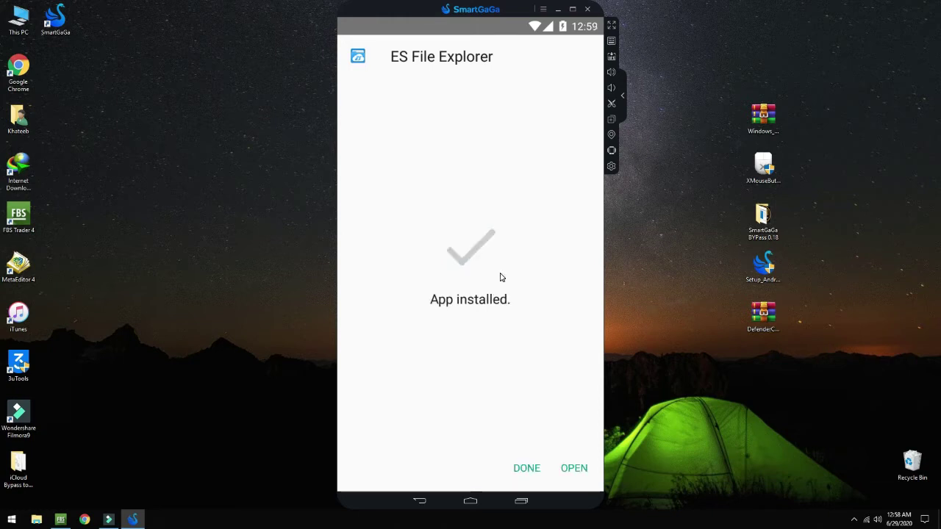
Open ES File Explorer, agree to the storage permission and allow access to files and device location
click(573, 468)
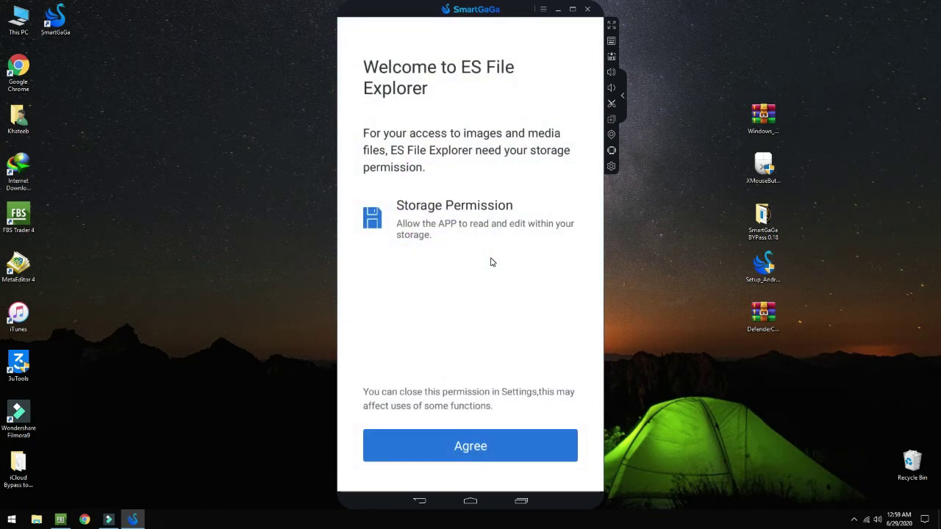
click(479, 448)
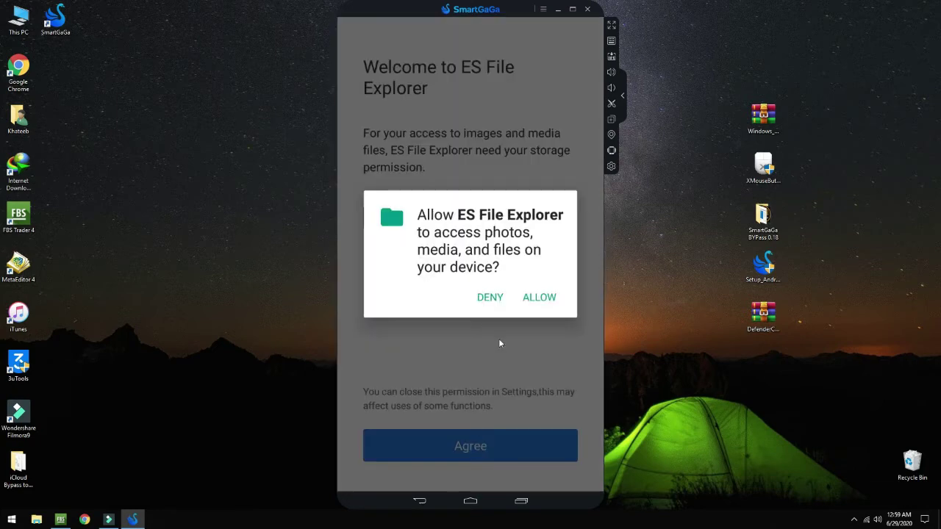
click(542, 308)
click(542, 297)
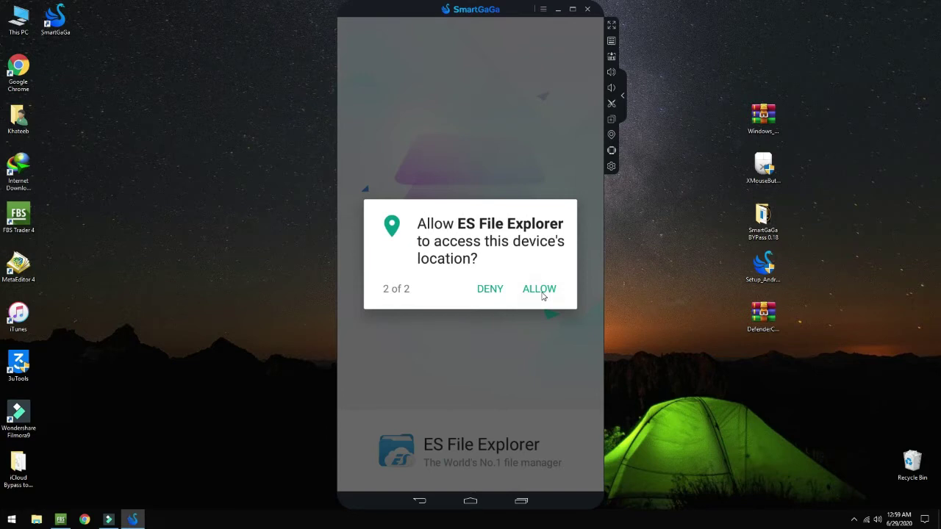
click(540, 289)
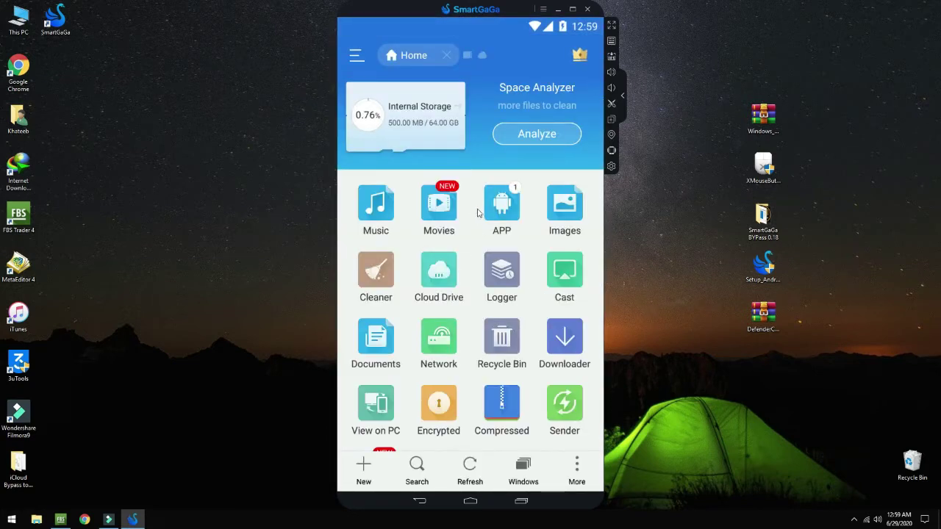
Install PUBG MOBILE from com.tencent.ig.apk in the /share/com.tencent.ig folder and finish the installer
click(396, 130)
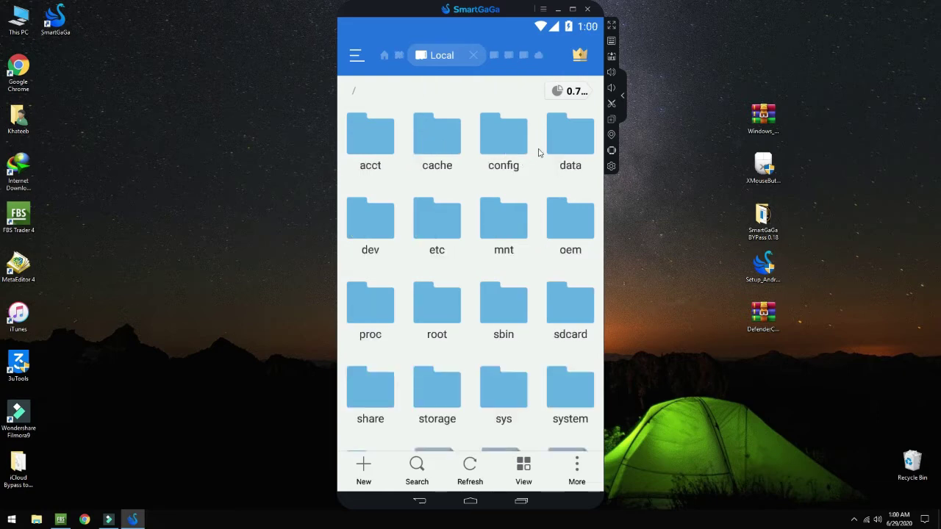
click(360, 388)
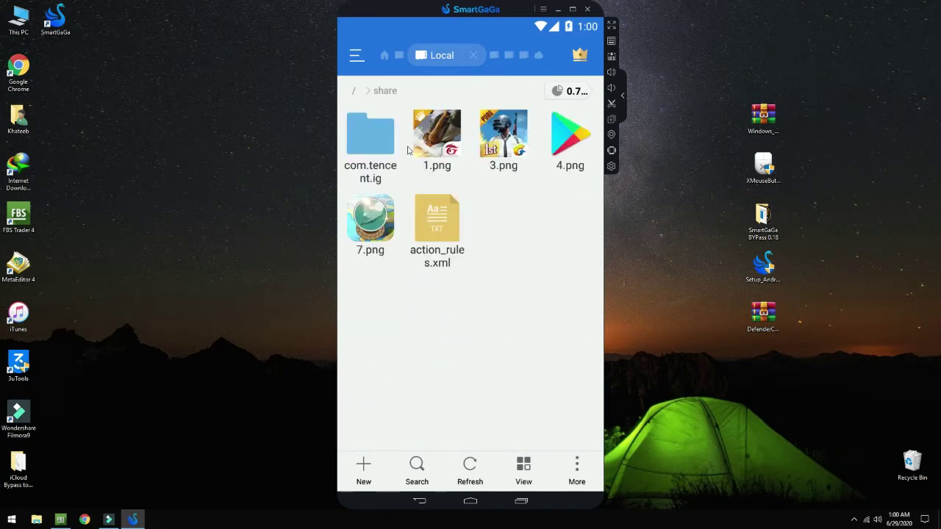
click(369, 134)
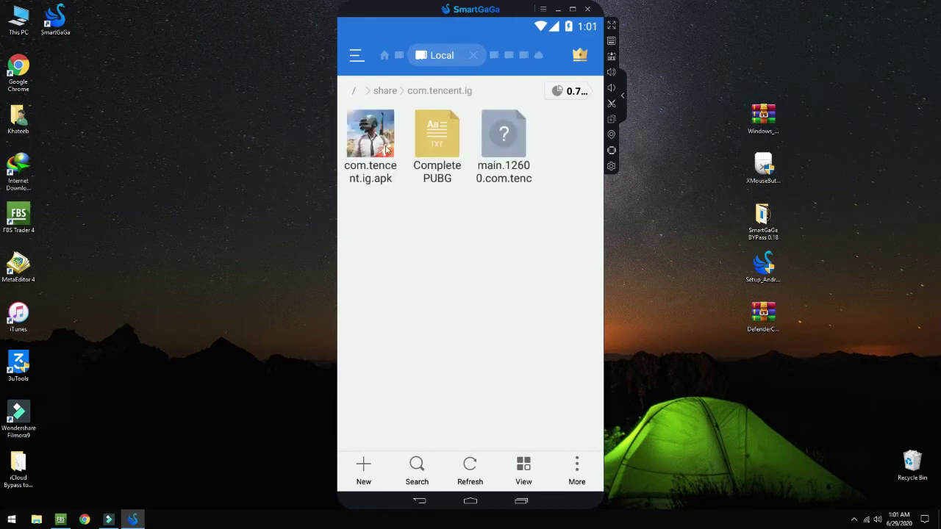
click(373, 144)
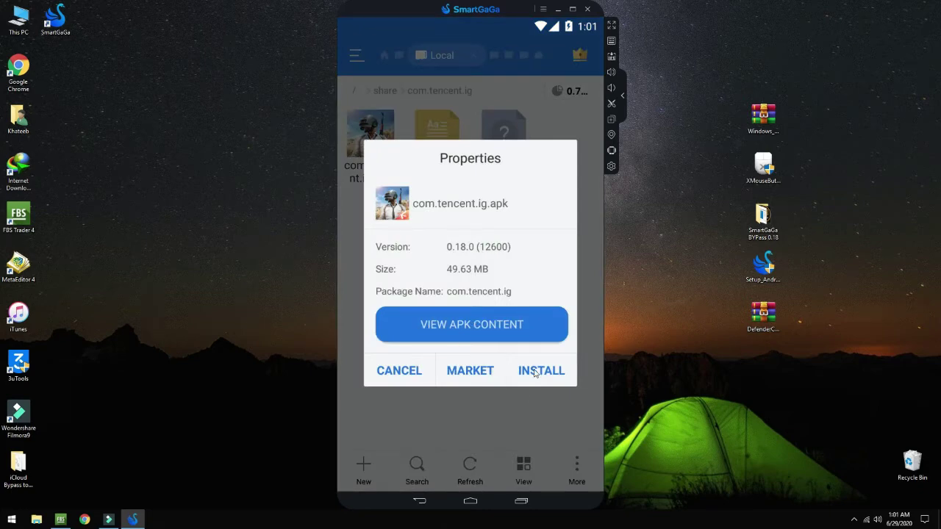
click(535, 369)
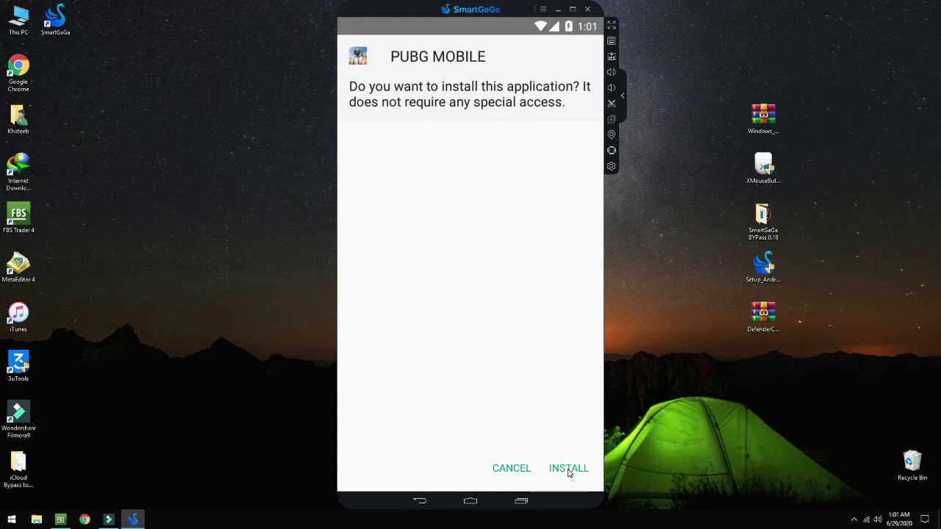
click(568, 469)
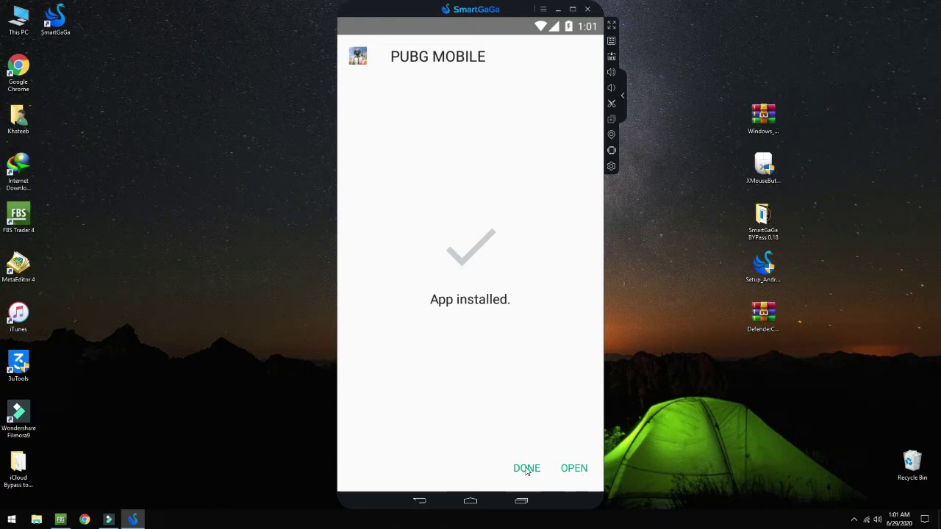
click(527, 468)
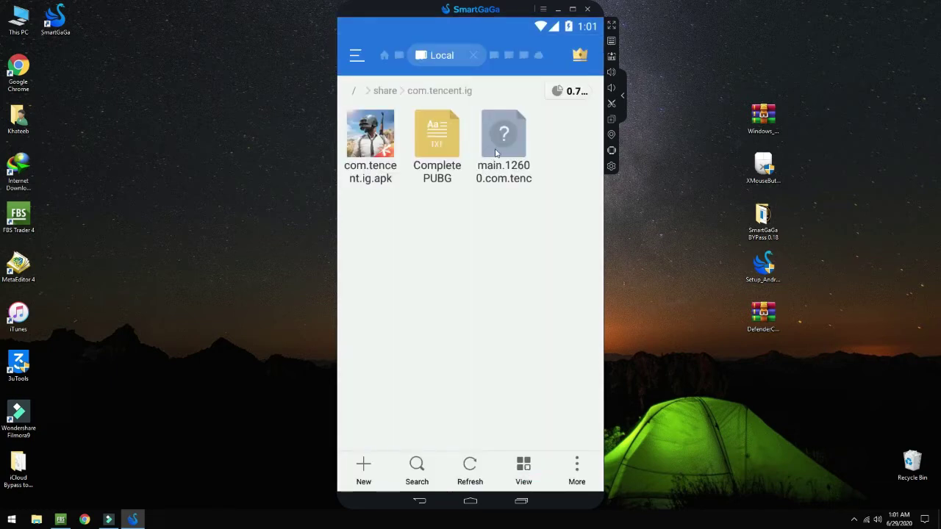
Cut the main.12600 OBB file from the com.tencent.ig folder and open Android/data in internal storage
click(496, 153)
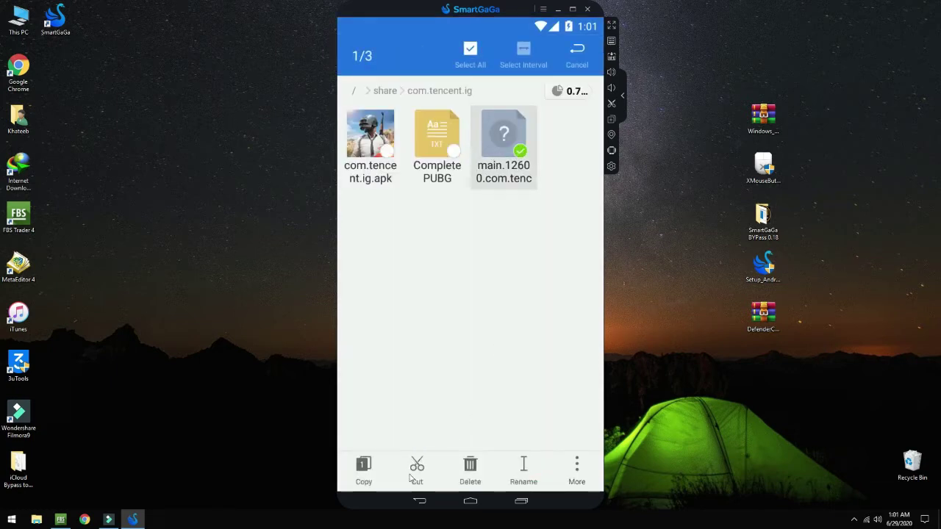
click(413, 474)
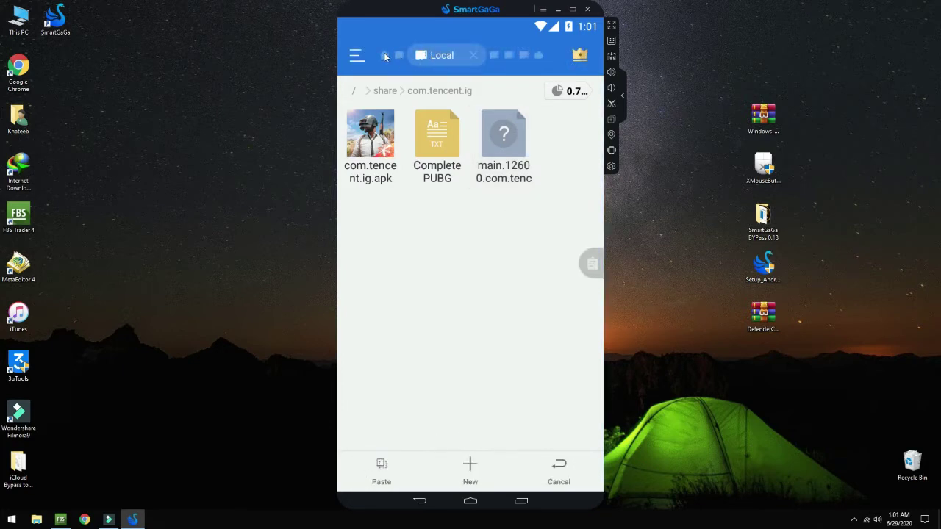
click(356, 56)
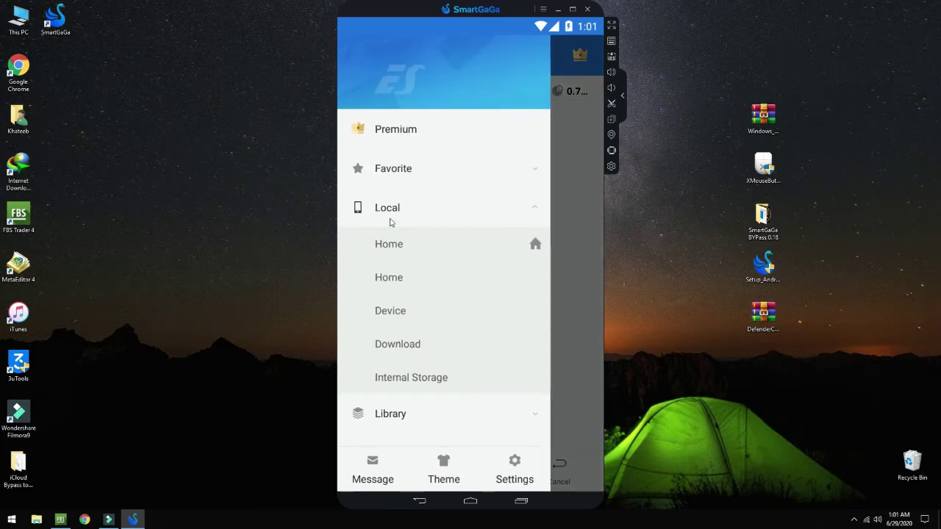
click(404, 375)
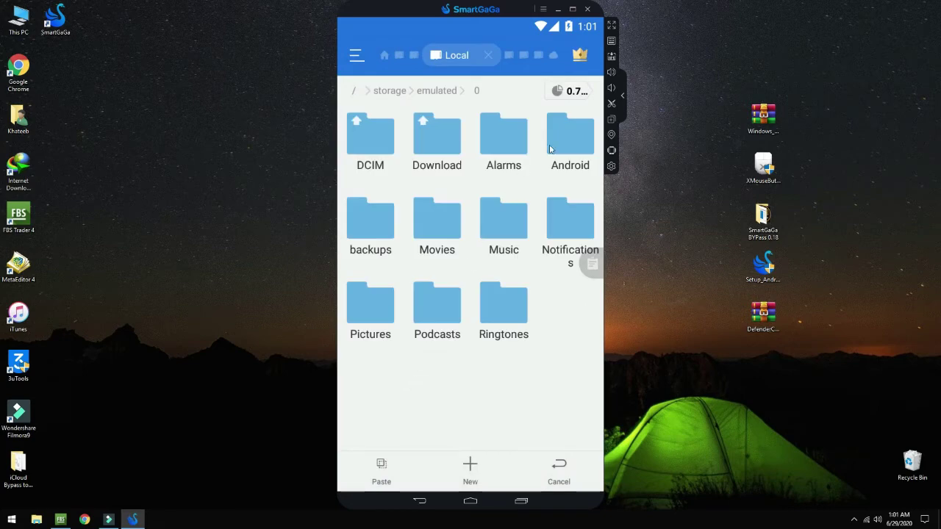
click(549, 149)
click(374, 147)
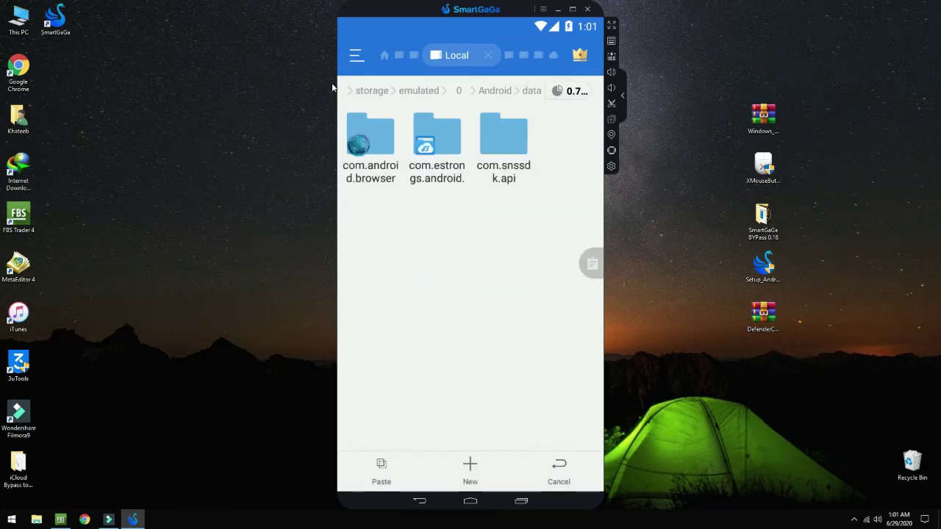
Look for an obb folder in the root directory and in the Android folder of internal storage
click(373, 94)
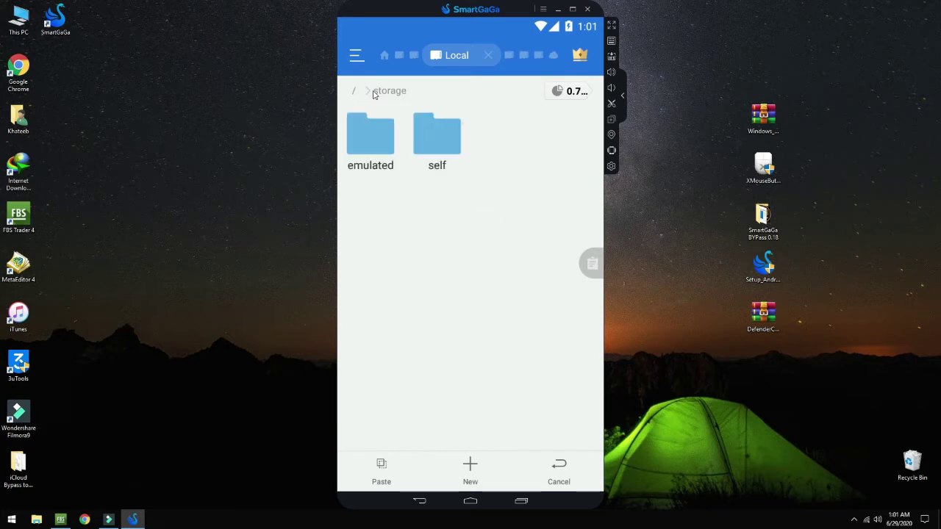
click(354, 90)
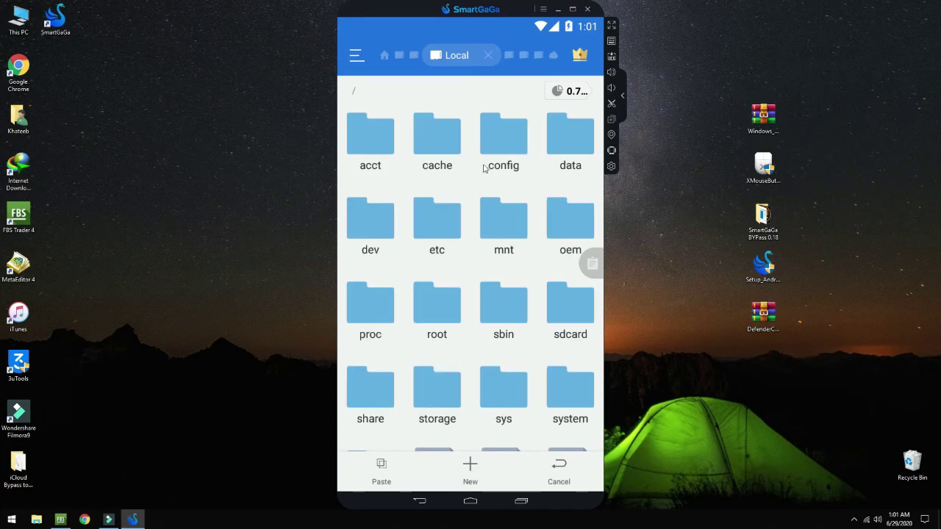
click(360, 87)
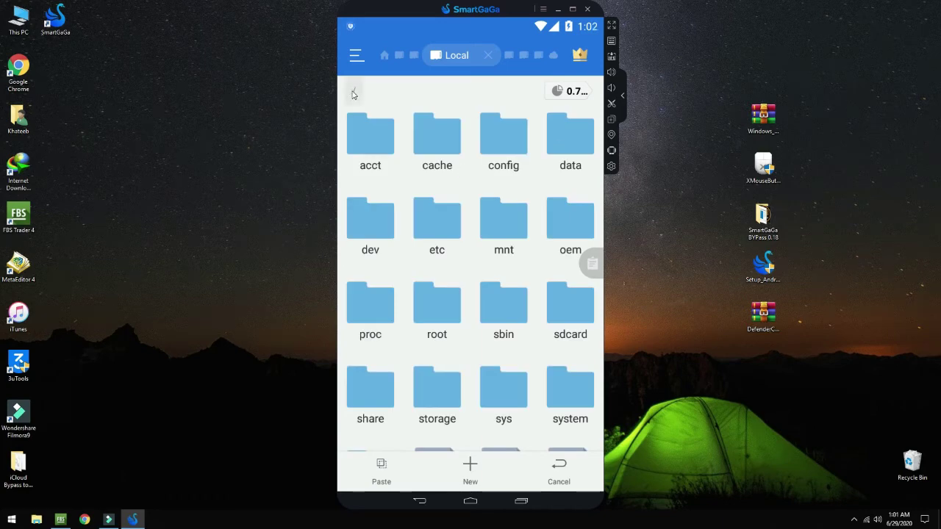
click(383, 58)
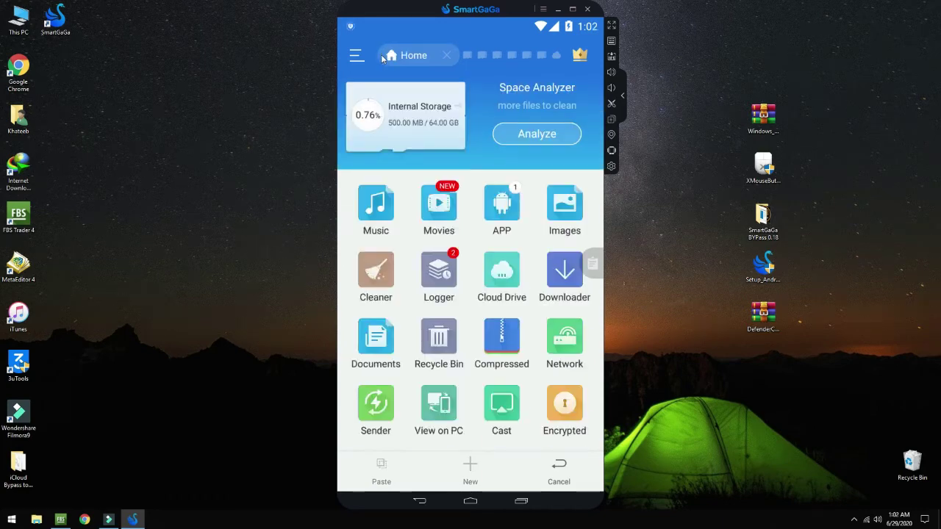
click(404, 129)
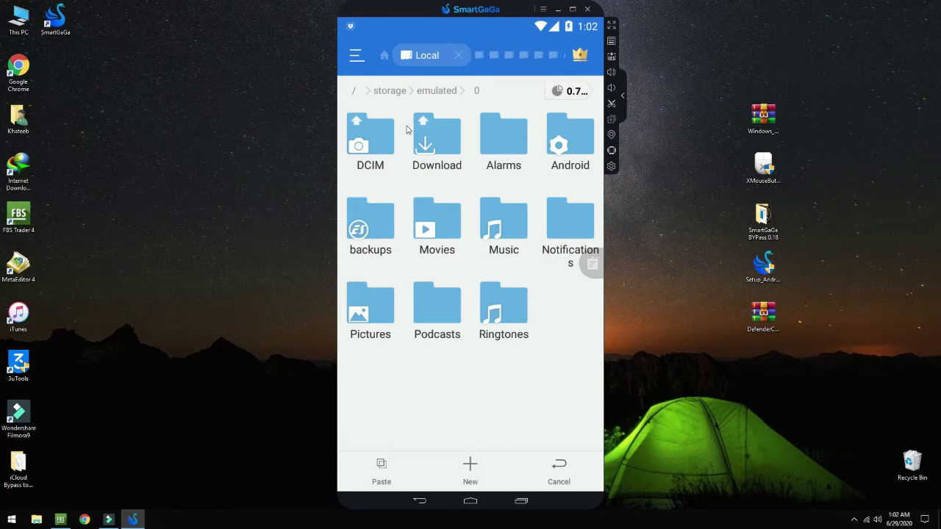
click(556, 146)
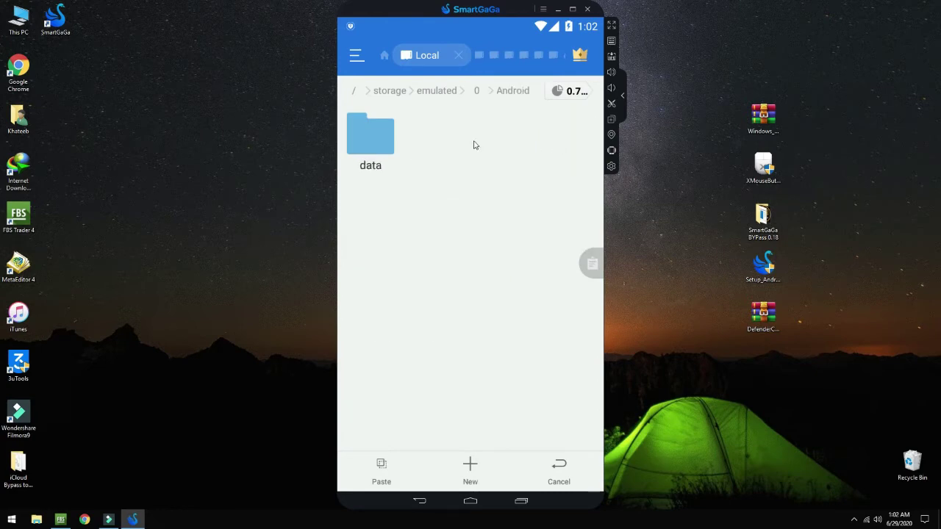
click(378, 140)
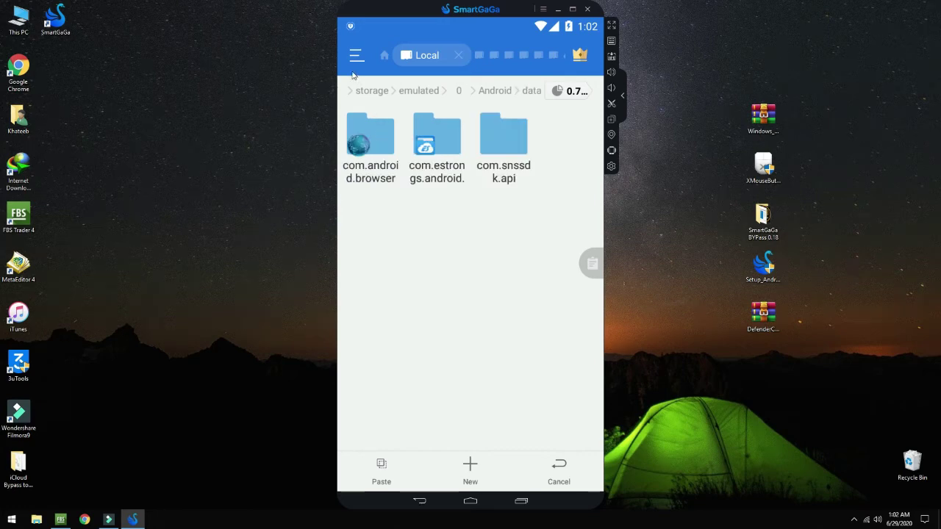
click(358, 92)
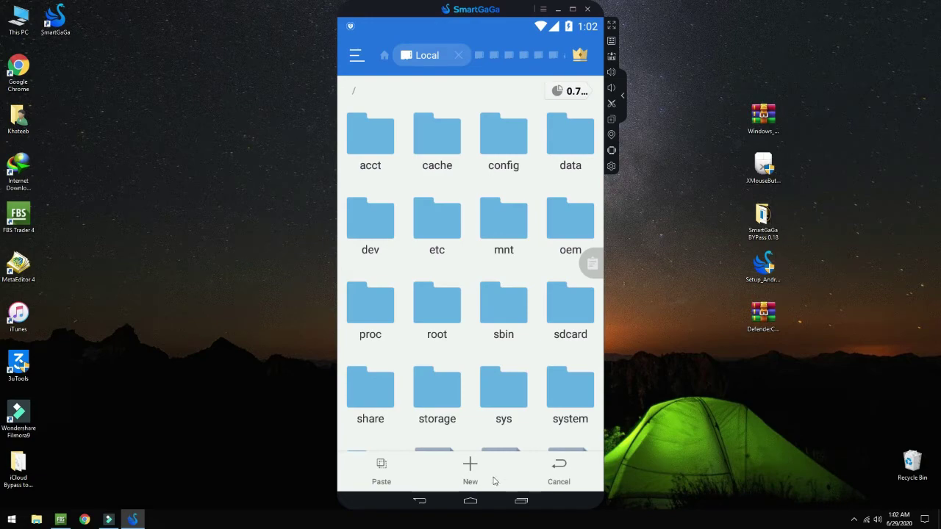
Launch PUBG MOBILE from the app list, dismiss the key-mapping guide, accept the storage permission request and exit the game
click(467, 502)
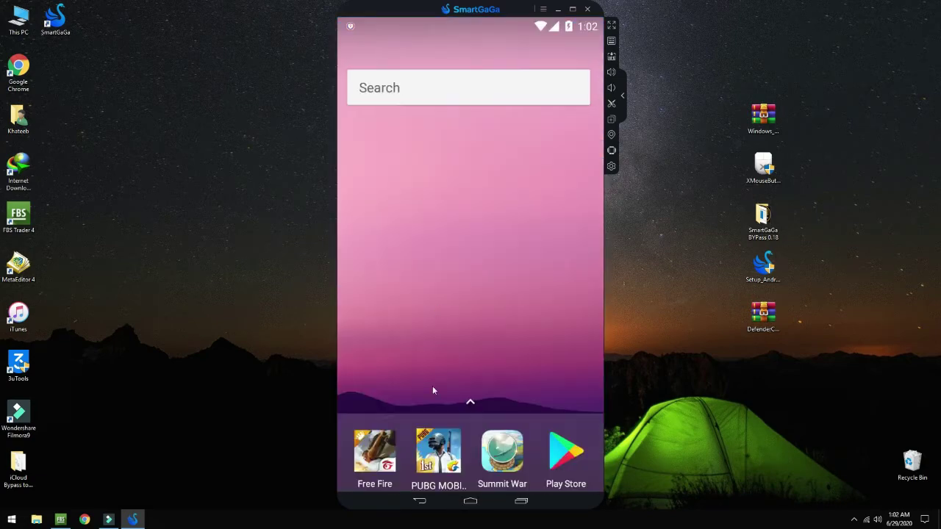
click(470, 401)
click(433, 219)
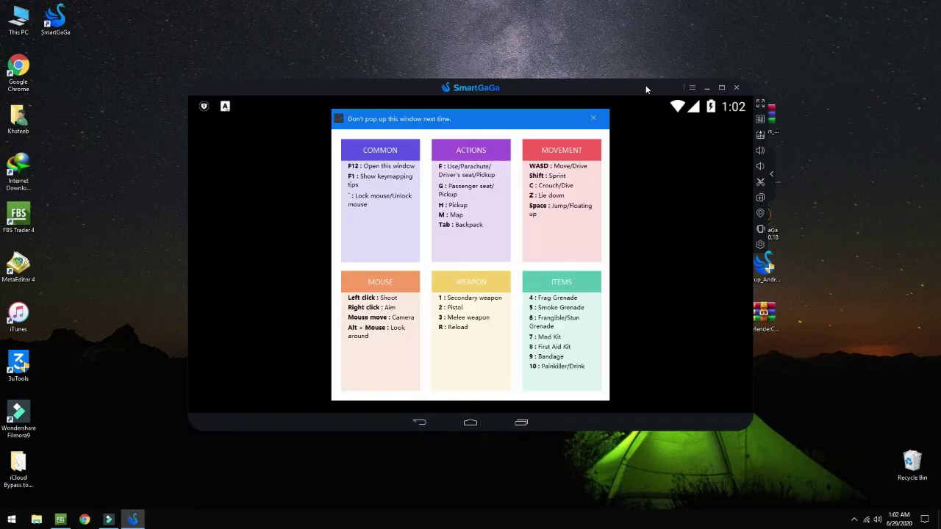
click(596, 112)
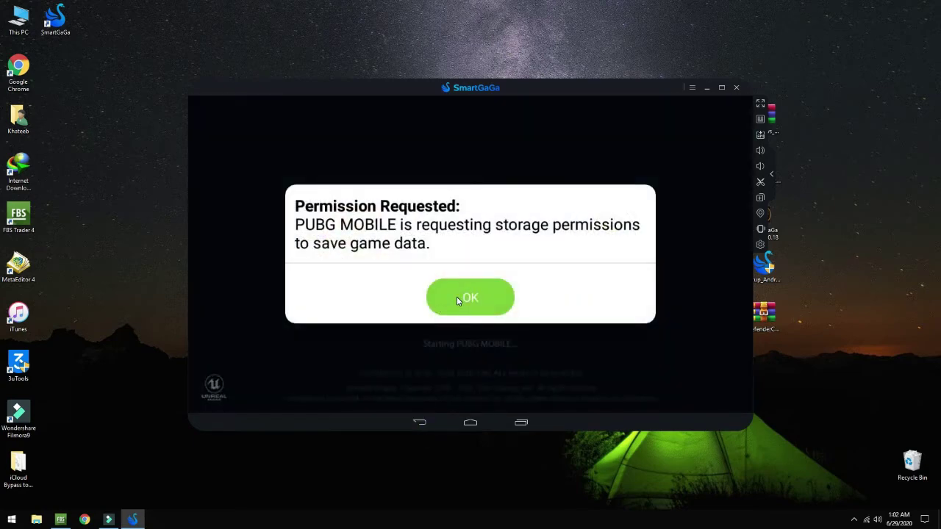
click(456, 297)
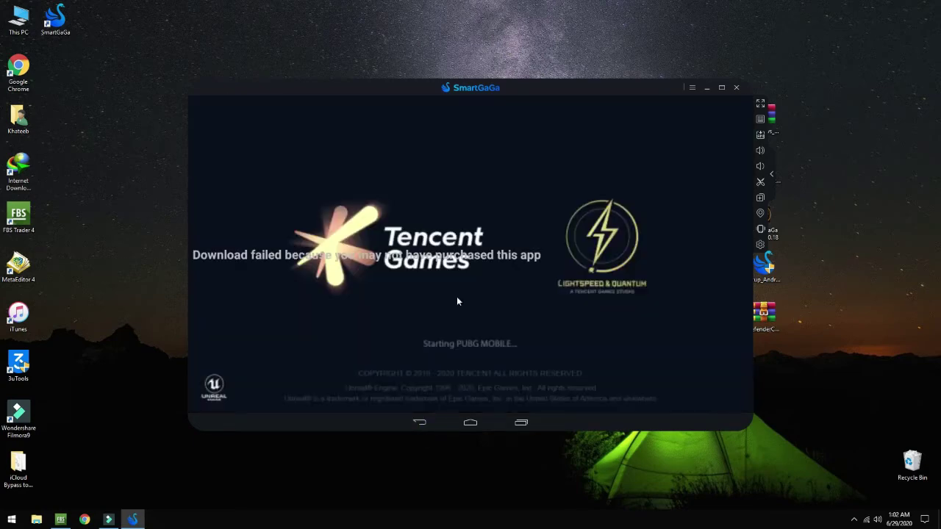
click(425, 422)
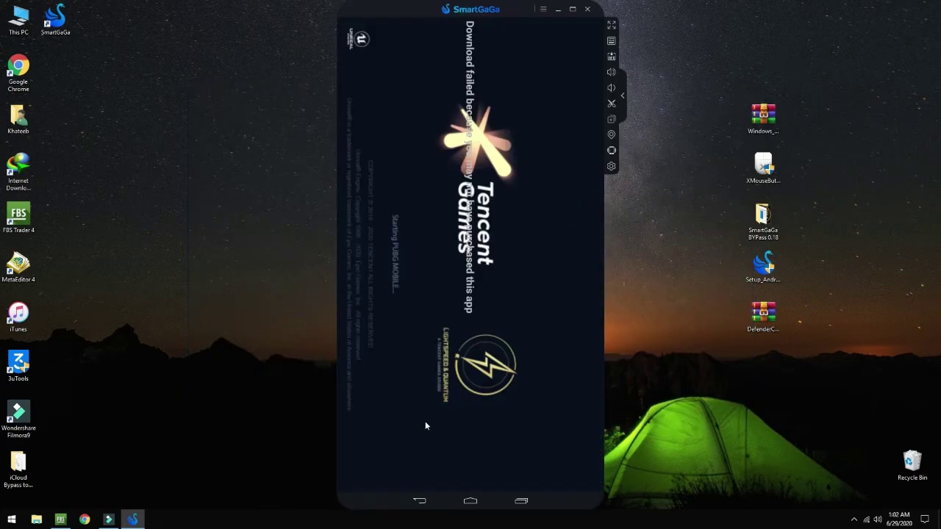
Return to ES File Explorer and paste the cut OBB file into Android/obb/com.tencent.ig in internal storage
click(511, 142)
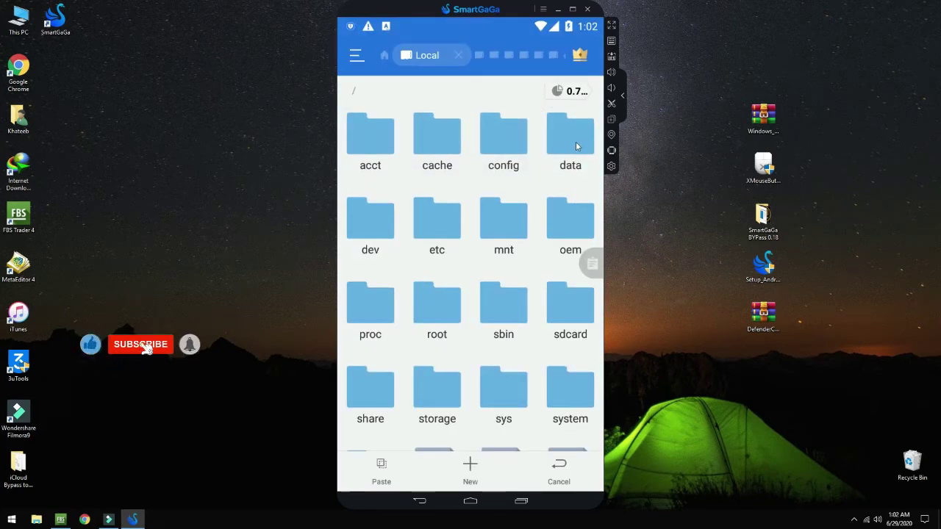
click(577, 146)
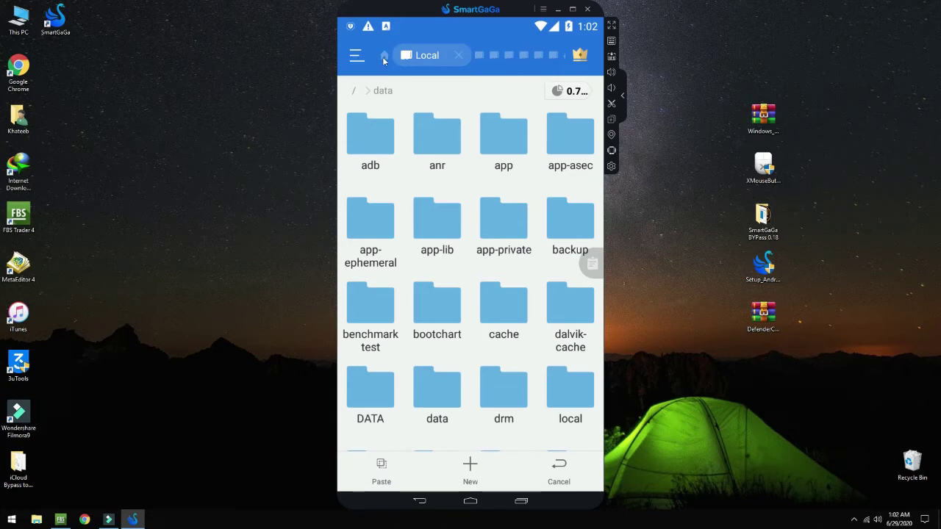
click(384, 57)
click(413, 126)
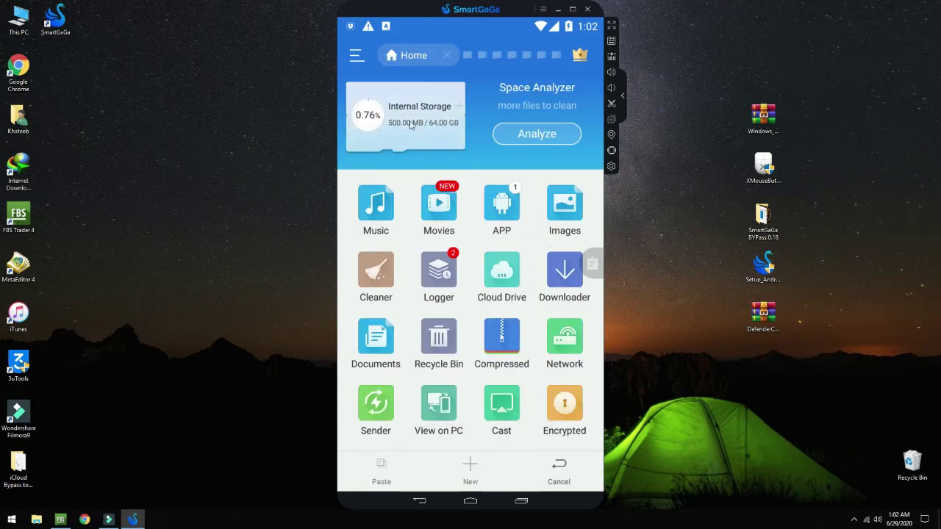
click(560, 147)
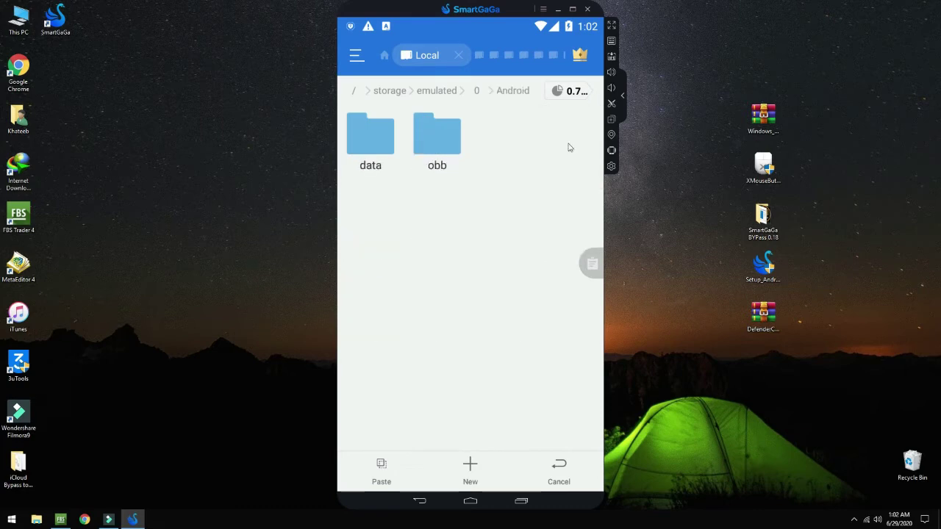
click(430, 142)
click(371, 146)
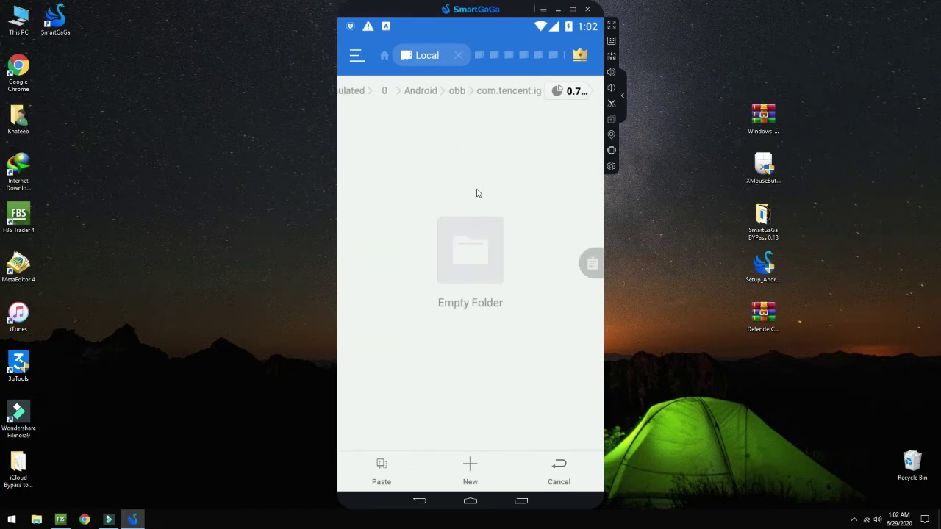
click(386, 471)
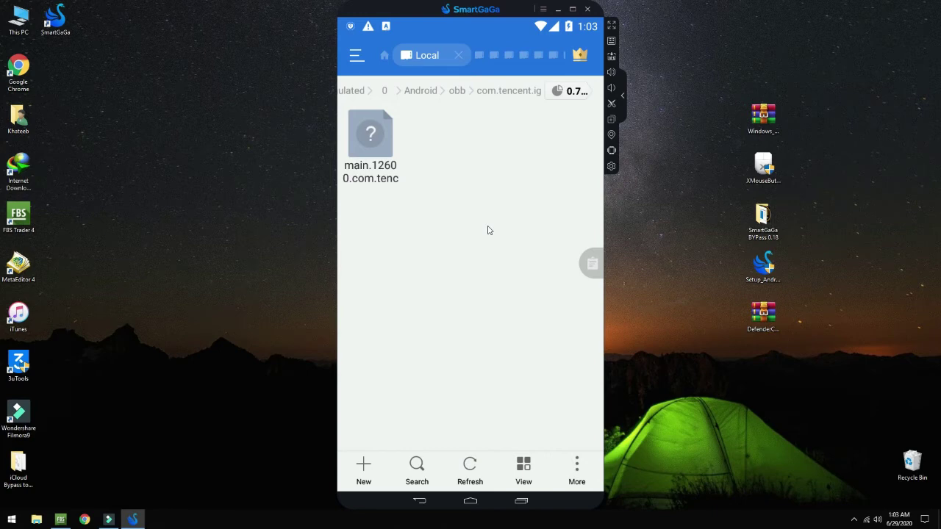
Return to the emulator's home screen and close the recently used apps, including Browser and PUBG MOBILE
click(470, 502)
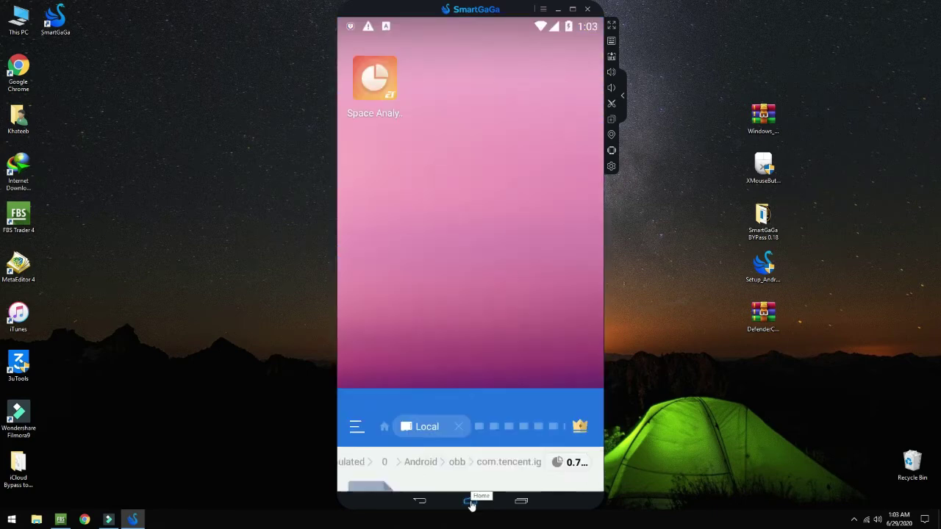
click(520, 502)
scroll(406, 365, up, 3)
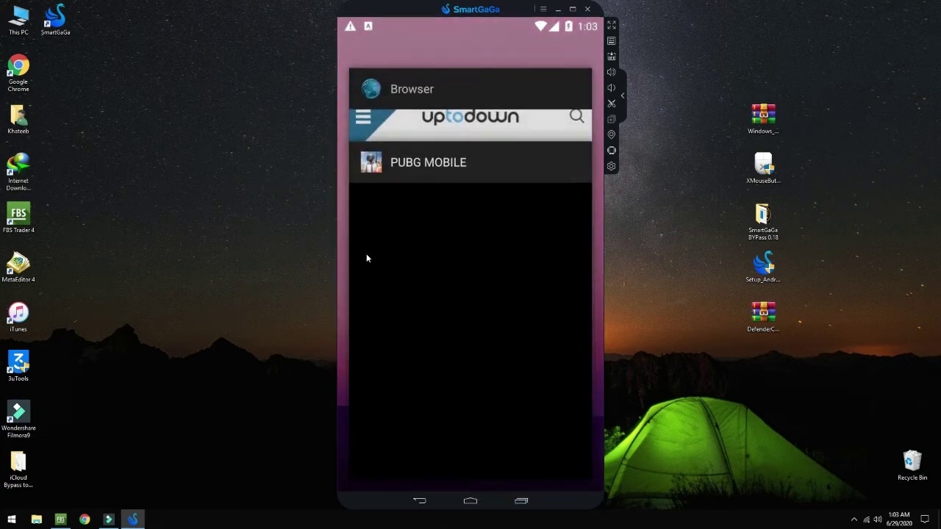
drag(470, 294, 88, 253)
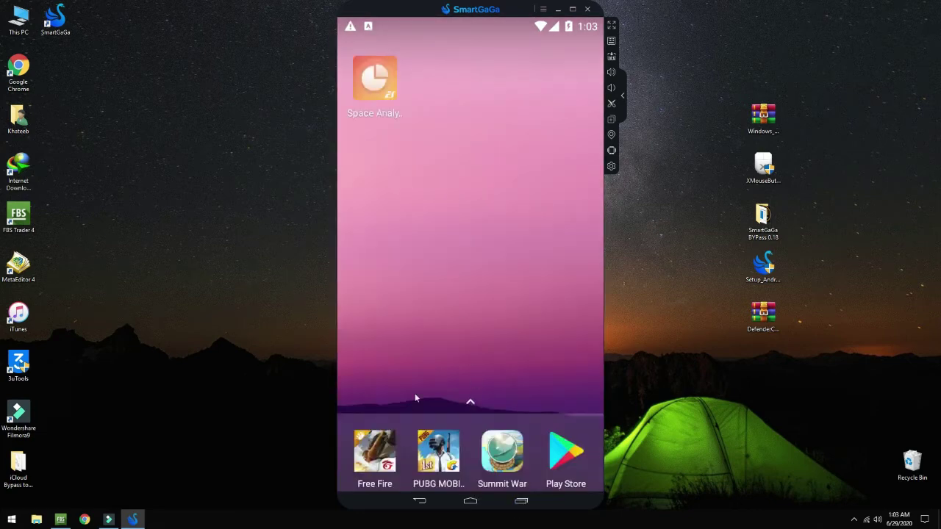
Place a PUBG MOBILE shortcut on the home screen, start the game from it and dismiss the key-mapping guide
click(471, 407)
drag(433, 234, 465, 347)
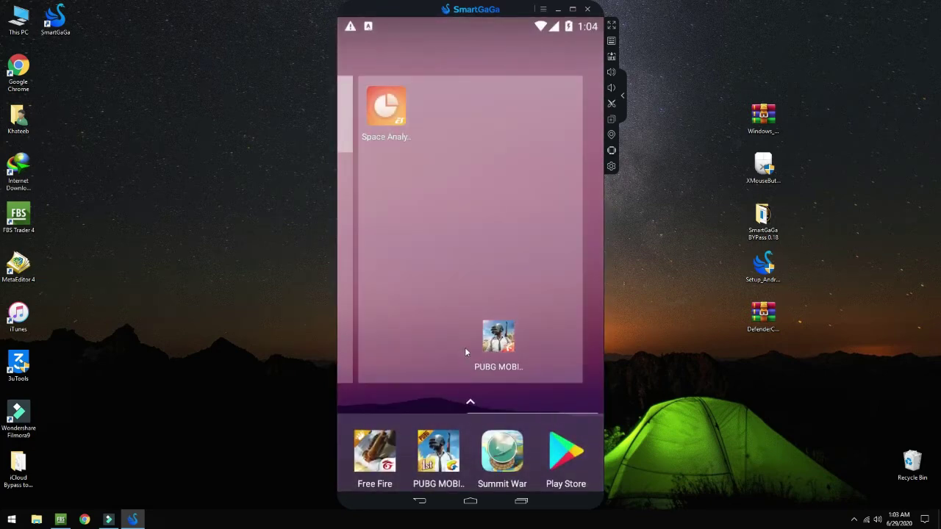
click(502, 344)
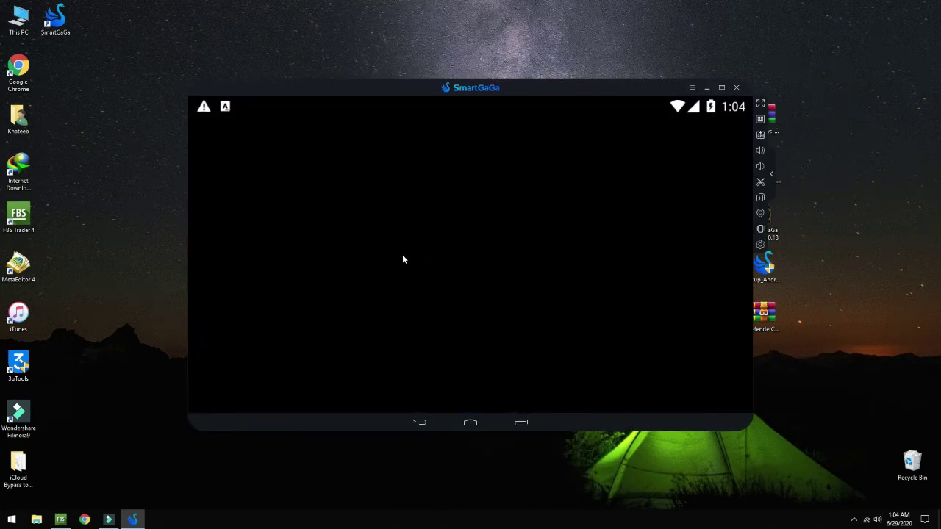
click(593, 119)
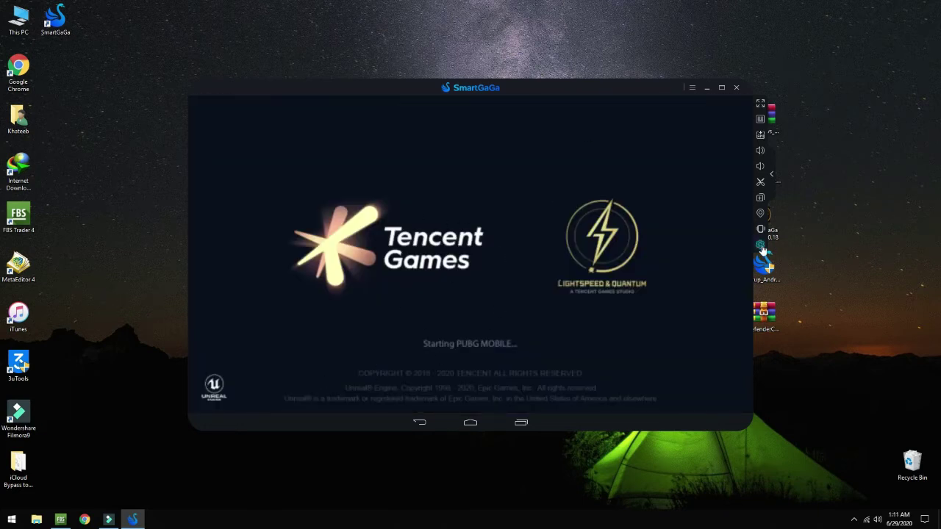
Set the renderer to OpenGL and the CPU to 2 cores in the emulator's advanced settings
click(760, 245)
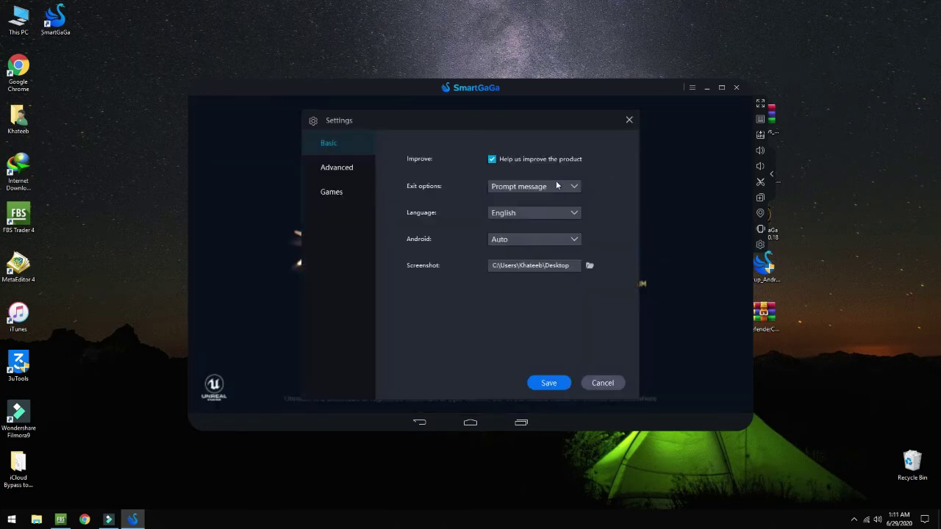
click(337, 173)
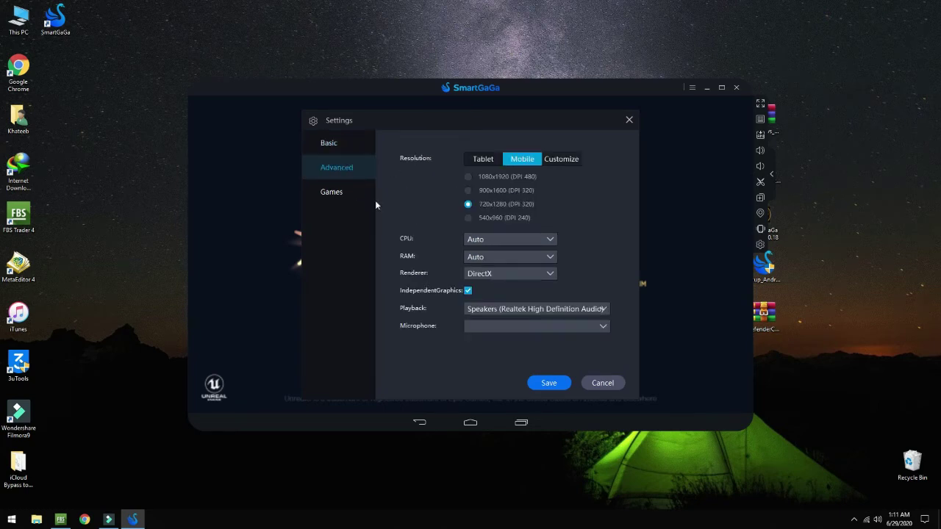
click(487, 276)
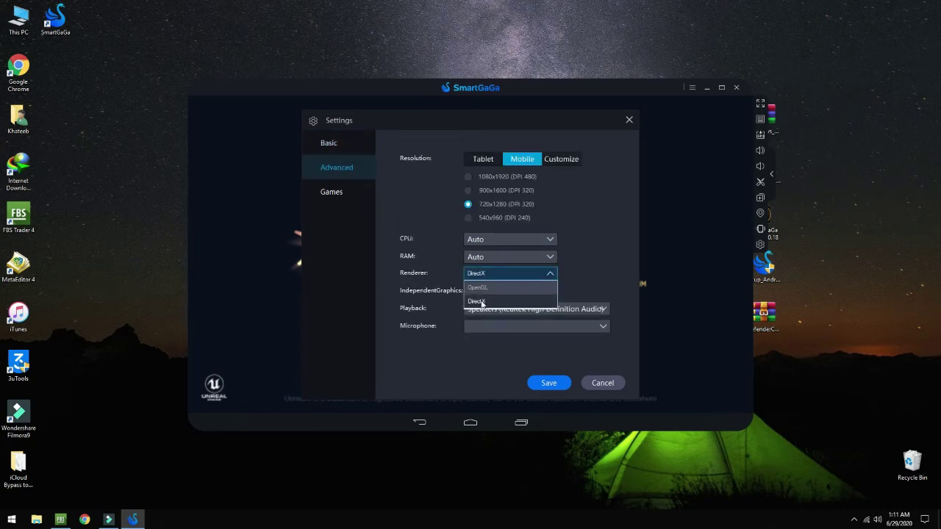
click(478, 287)
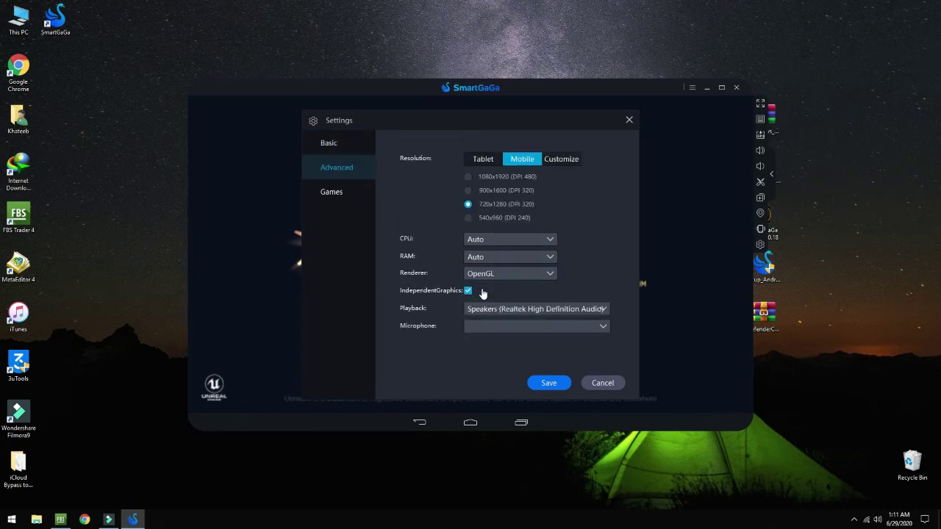
click(493, 237)
click(482, 281)
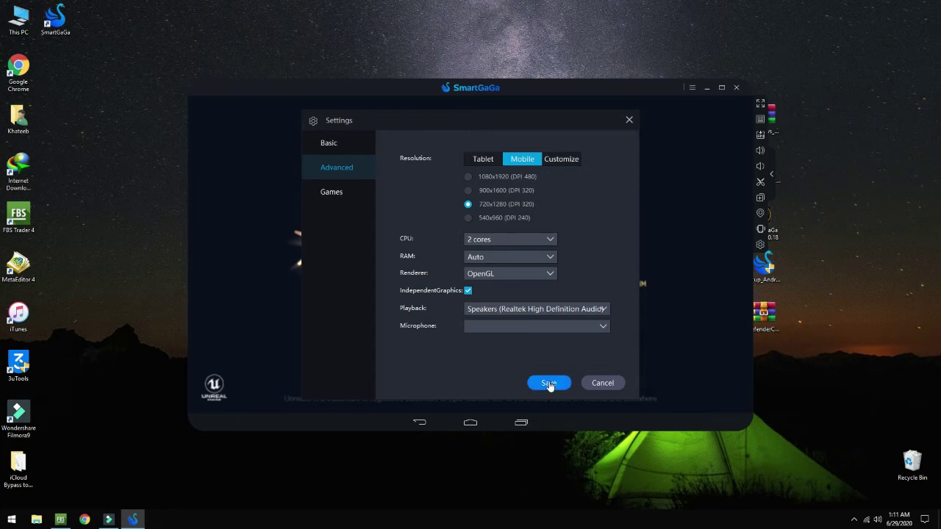
Check the playback and microphone device choices, save the emulator settings and reboot to apply them
click(557, 310)
click(552, 322)
click(553, 321)
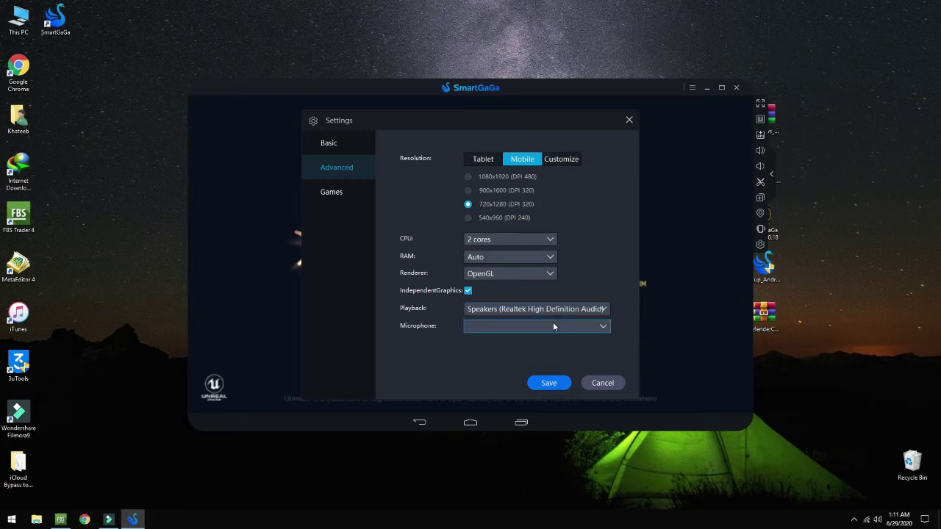
click(553, 326)
click(548, 383)
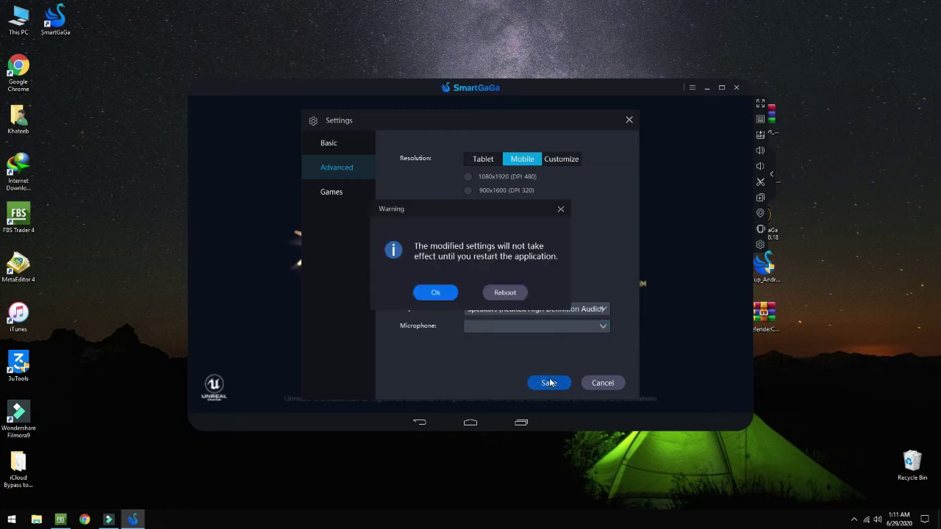
click(497, 298)
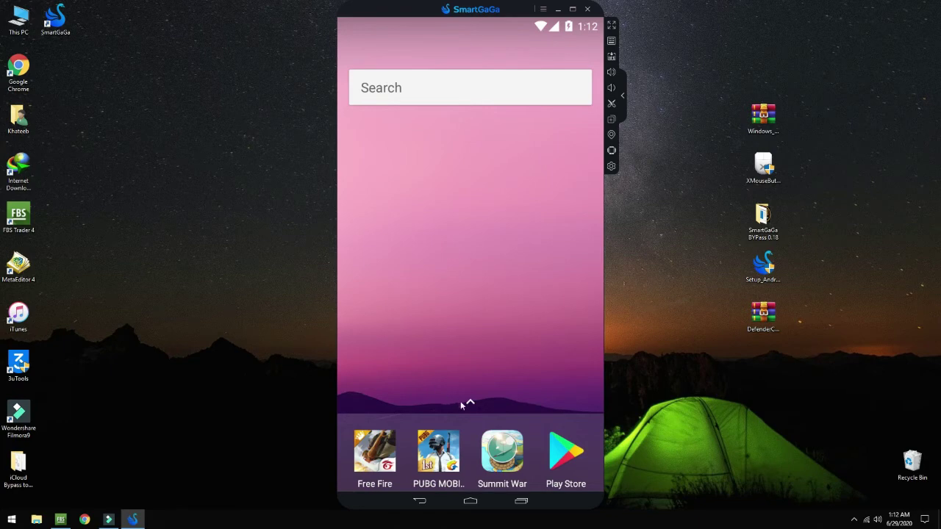
Launch PUBG MOBILE from the app list and agree to the Privacy Policy on the login screen
click(467, 401)
click(422, 226)
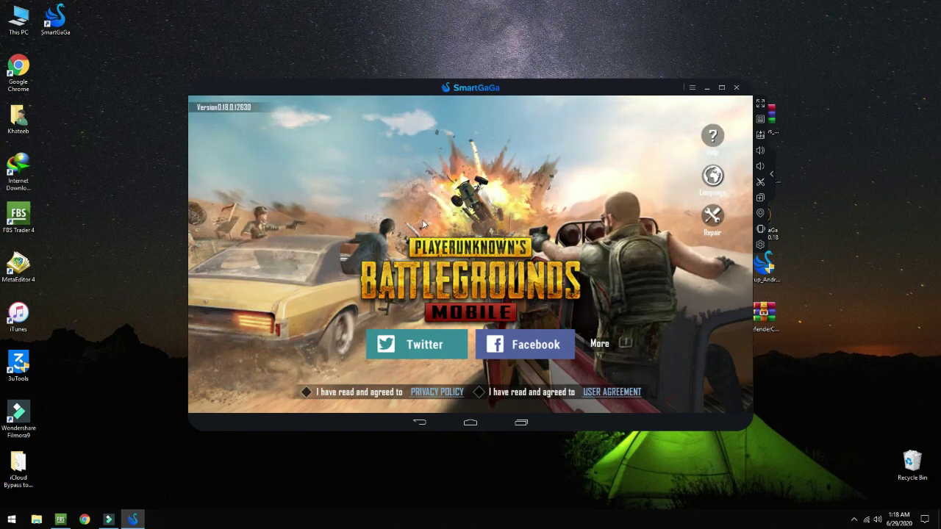
click(386, 393)
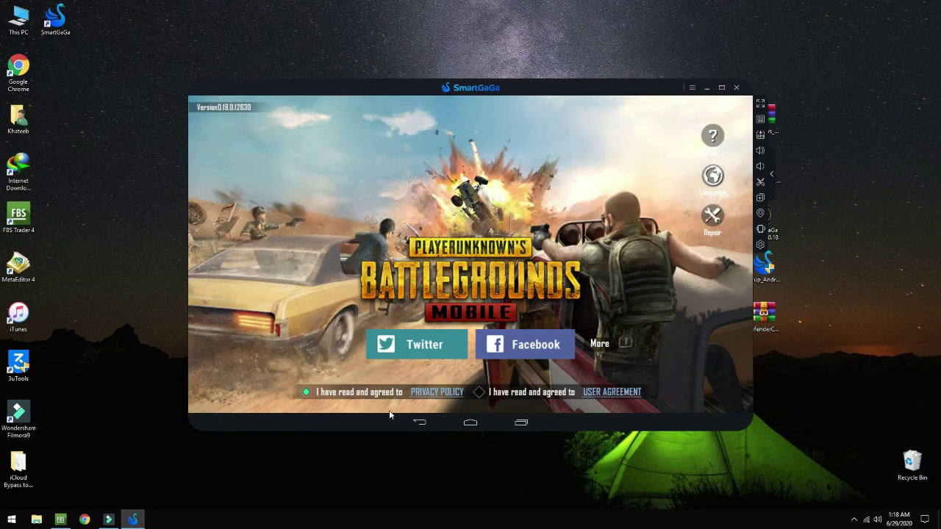
Agree to the User Agreement, choose to log in as a guest and accept the notice about Guest Mode progress
click(490, 391)
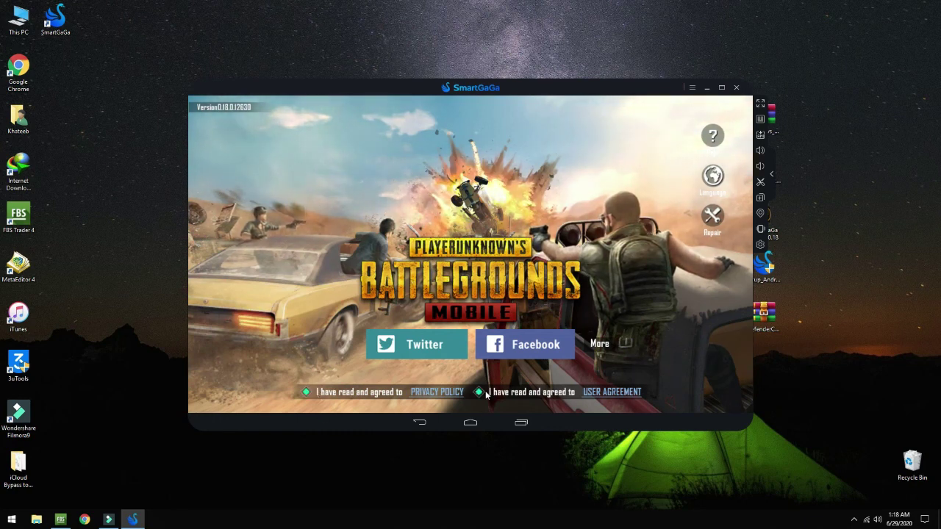
click(594, 343)
click(502, 263)
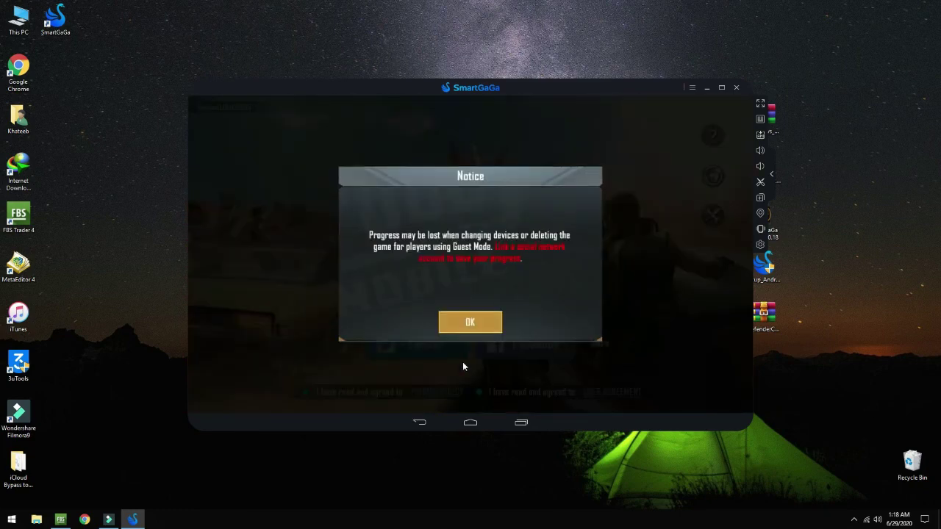
click(470, 322)
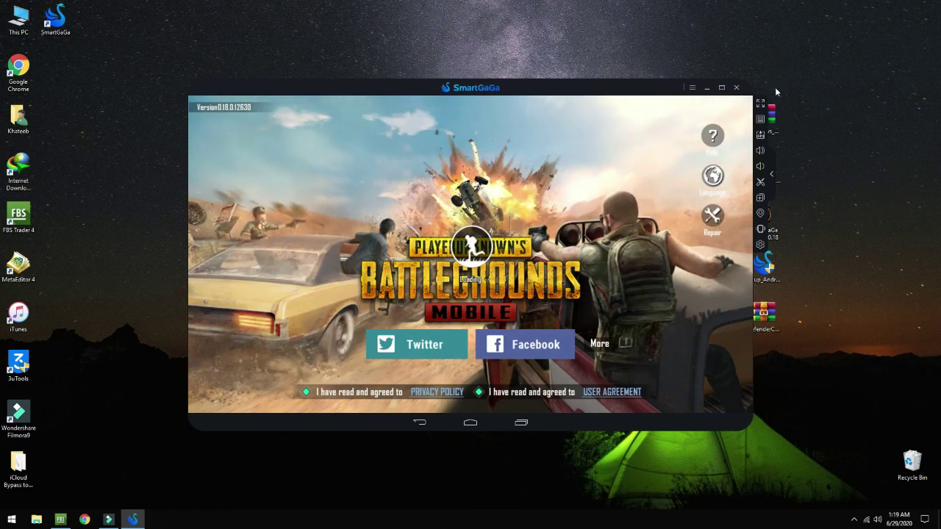
drag(840, 78, 0, 405)
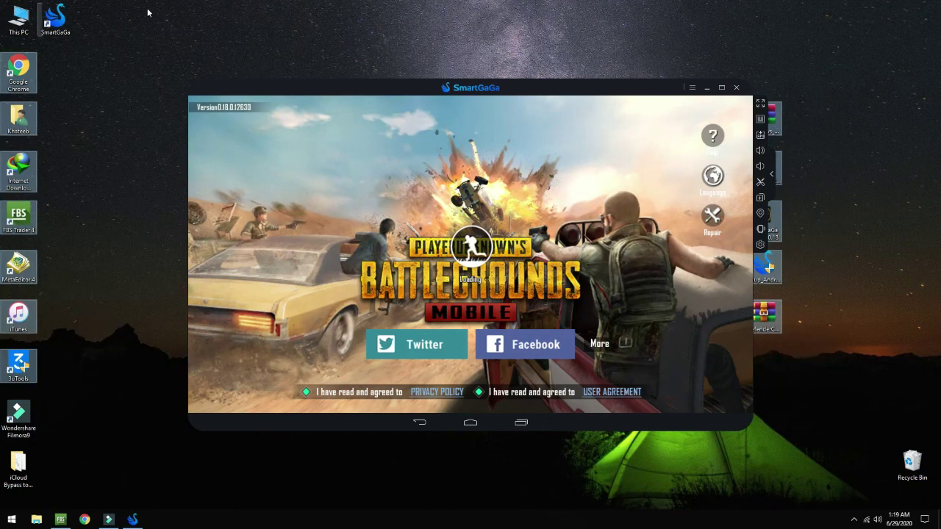
click(831, 40)
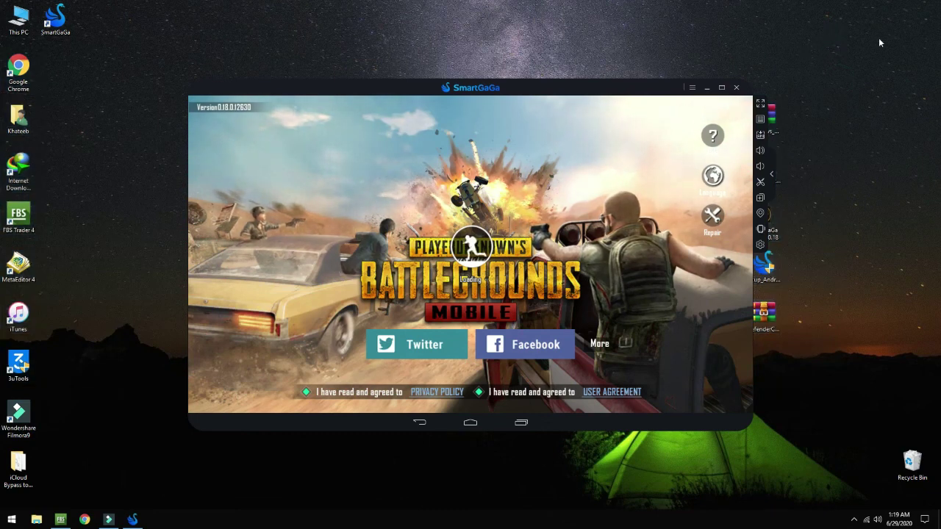
click(908, 34)
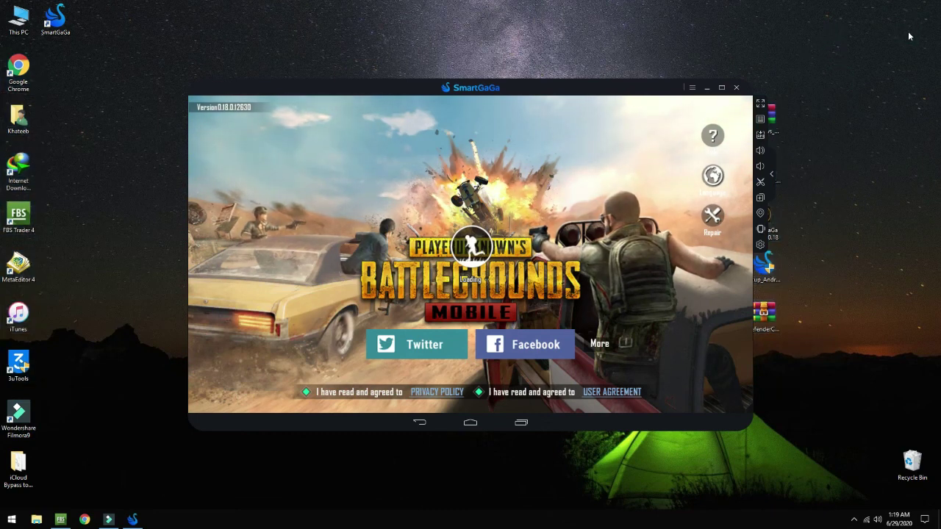